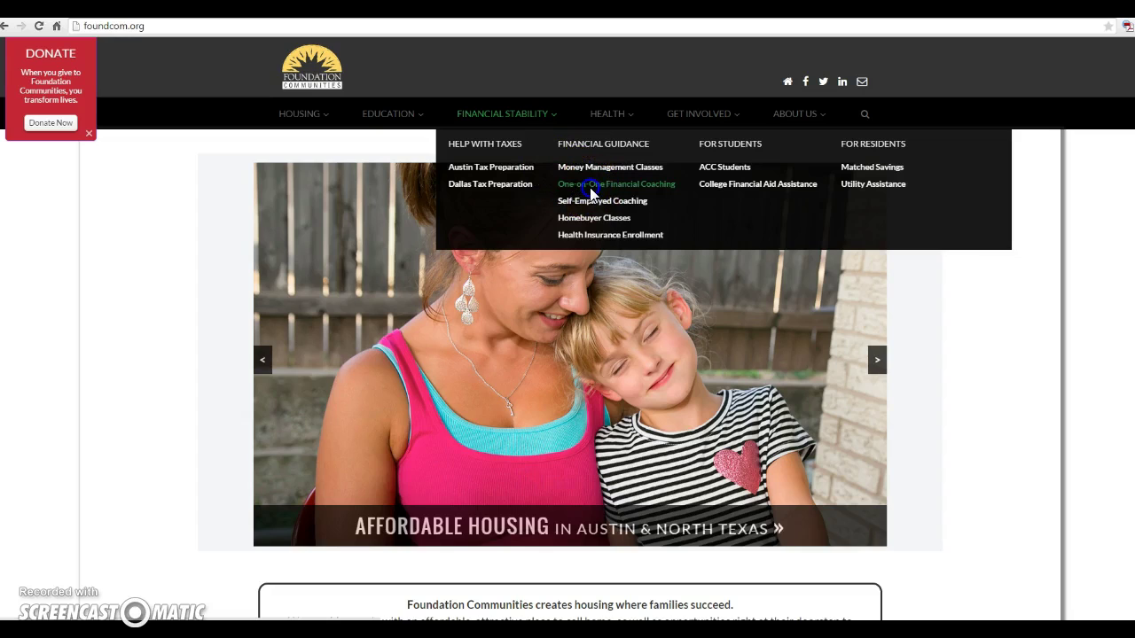
Step: Open the One-on-One Financial Coaching page and scroll down to its scheduling sign-up link
click(590, 187)
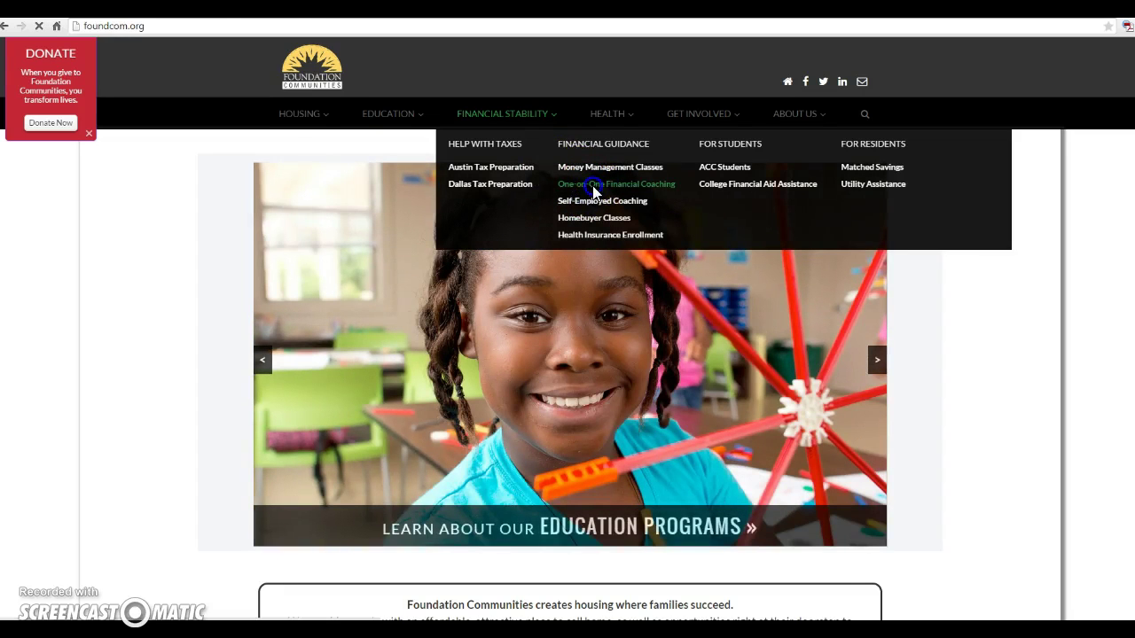
scroll(750, 328, down, 2)
scroll(753, 335, down, 1)
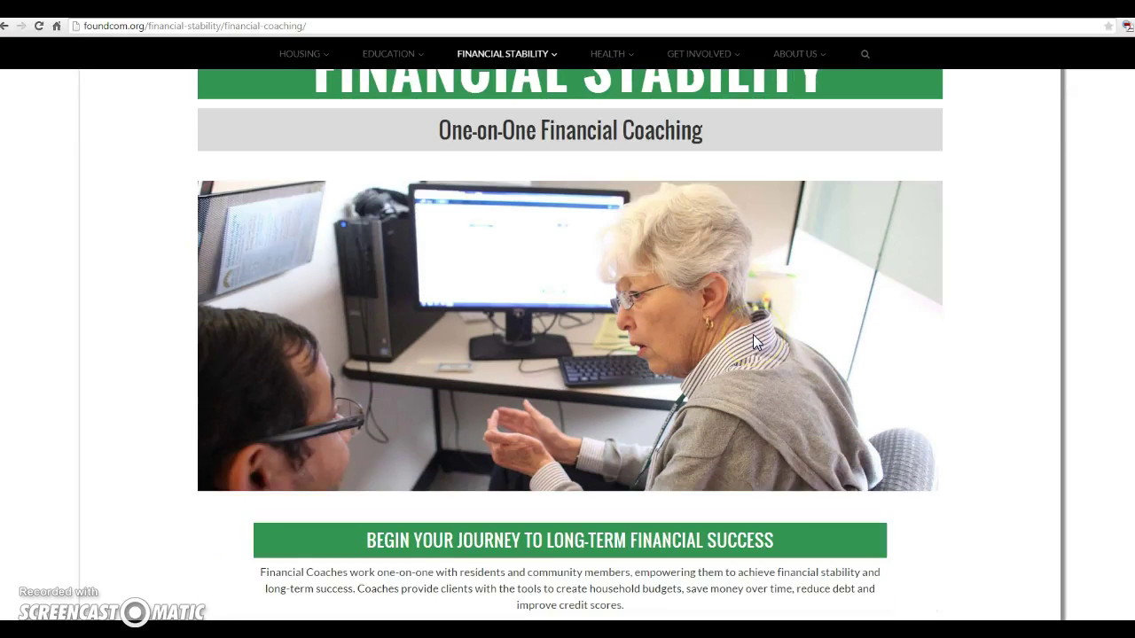
scroll(753, 336, down, 2)
scroll(753, 336, down, 1)
scroll(752, 336, down, 1)
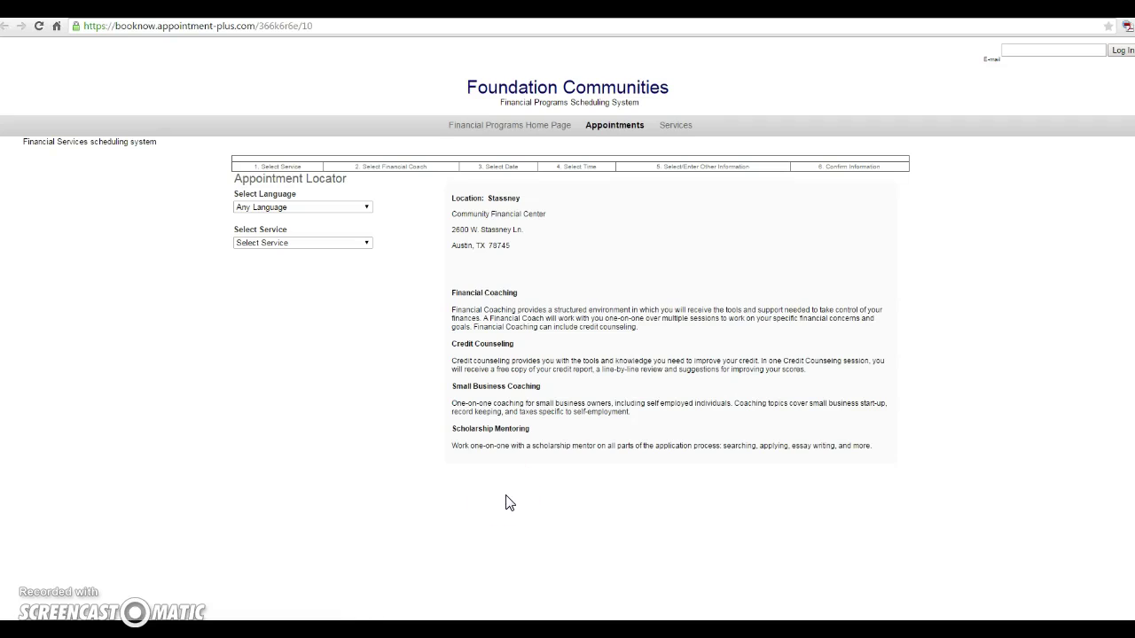
Step: Choose English as the language and 'Stassney - Financial Coaching (60 min)' as the service
click(330, 209)
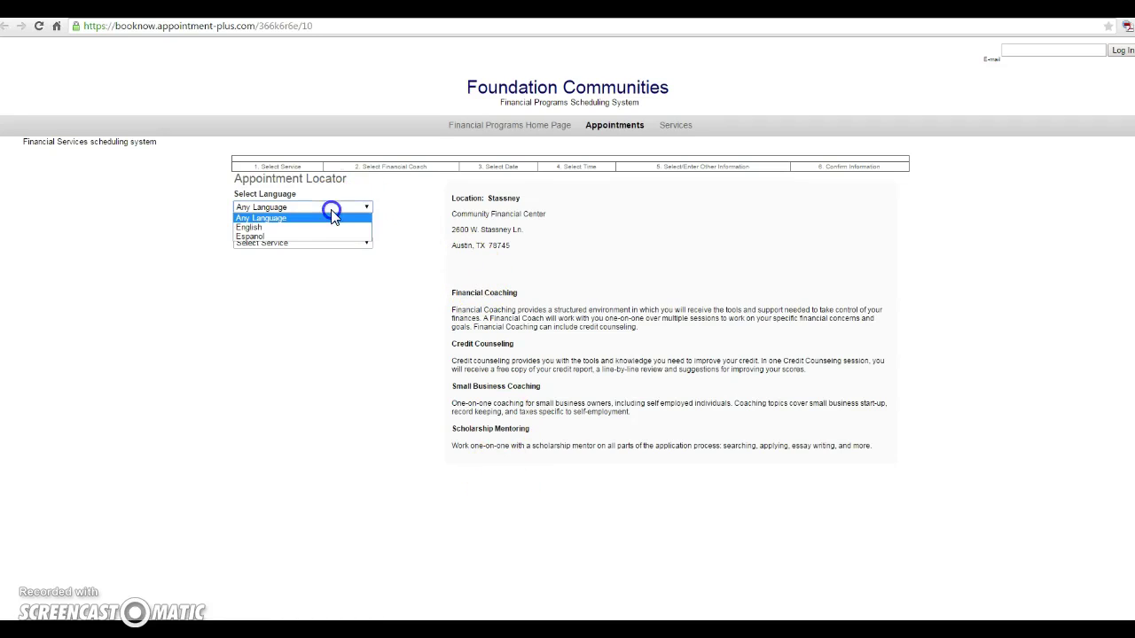
click(266, 229)
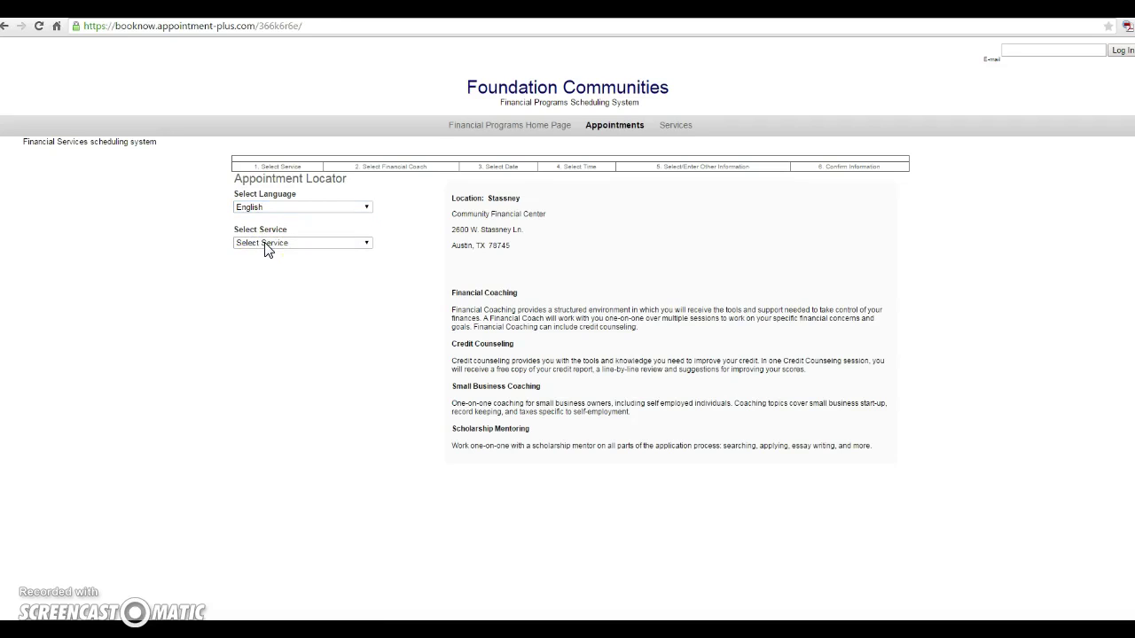
click(266, 245)
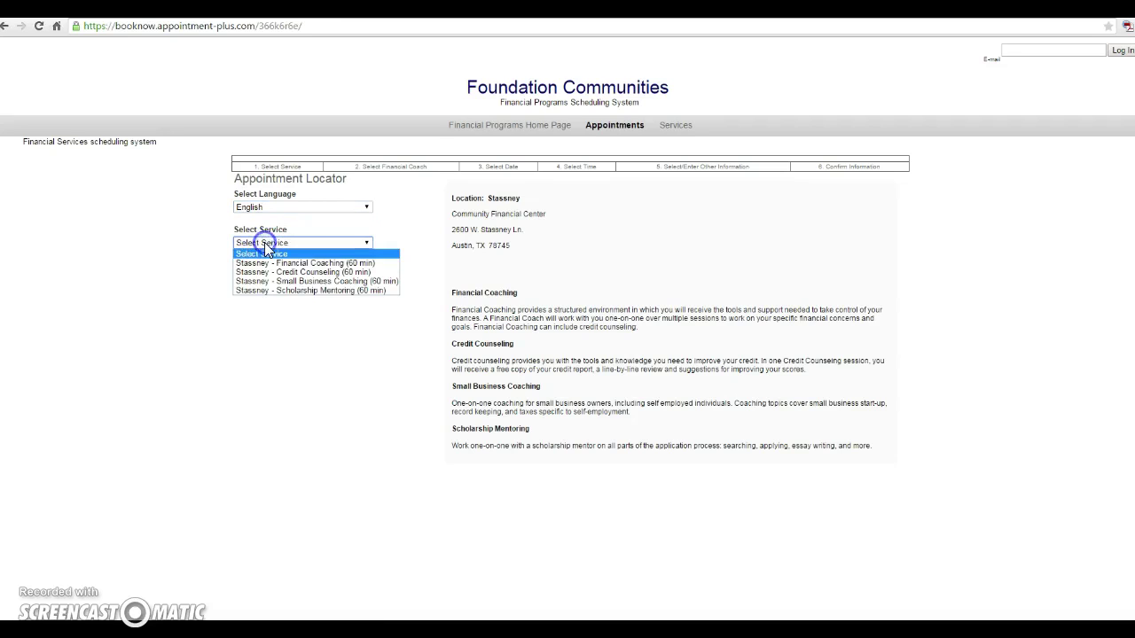
click(360, 263)
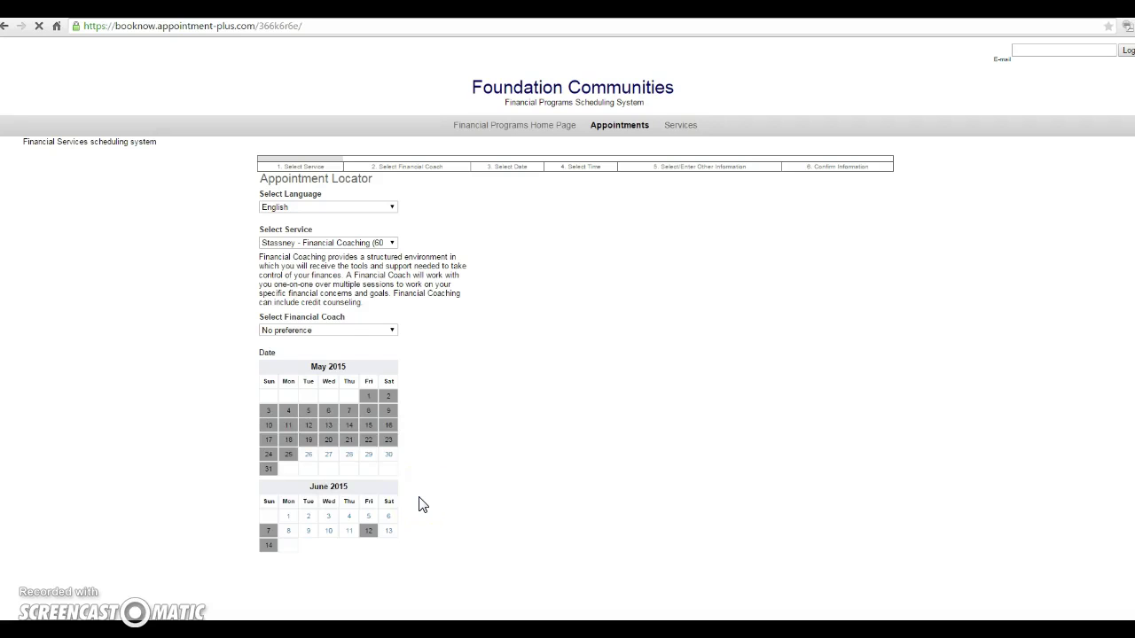
Step: Pick Wednesday, May 27 and book the 12:30pm slot with Test Coach
click(303, 461)
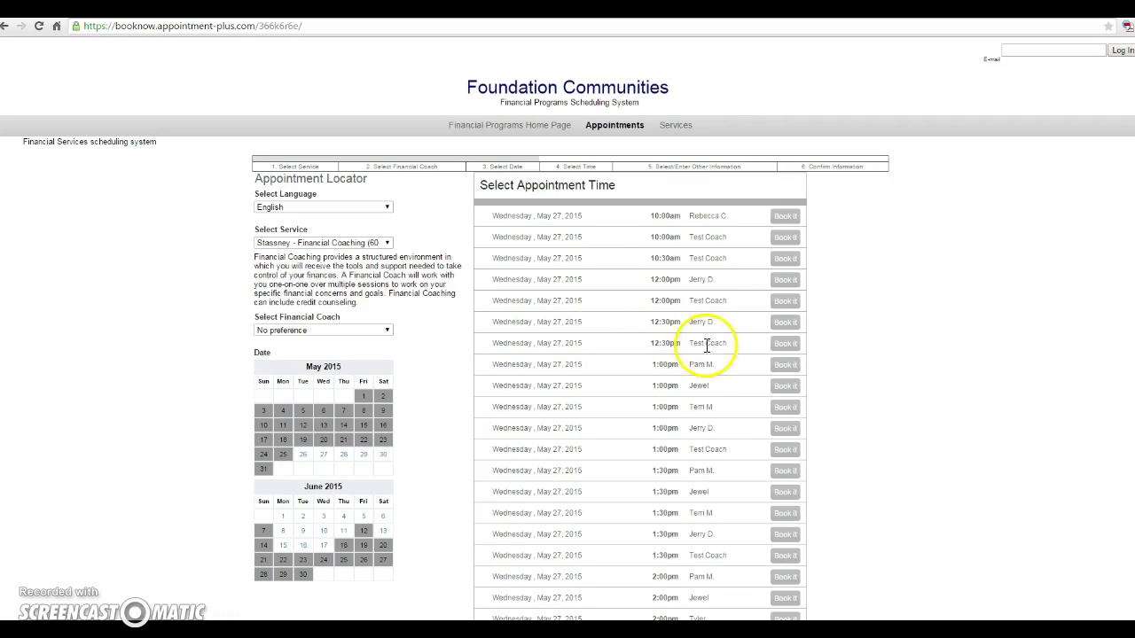
click(786, 346)
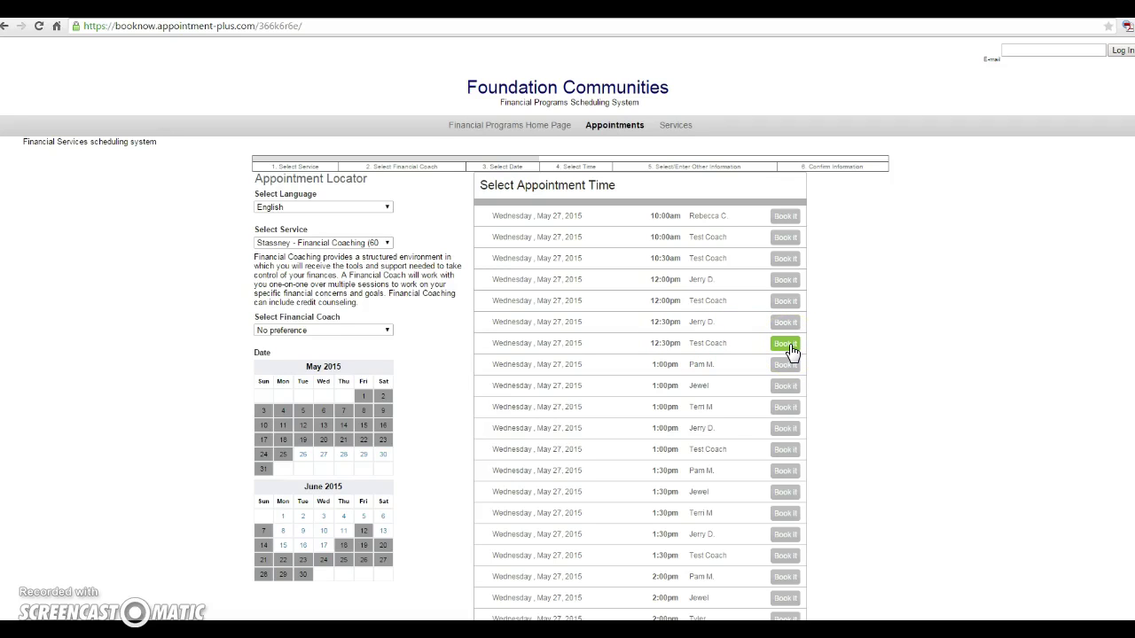
click(788, 346)
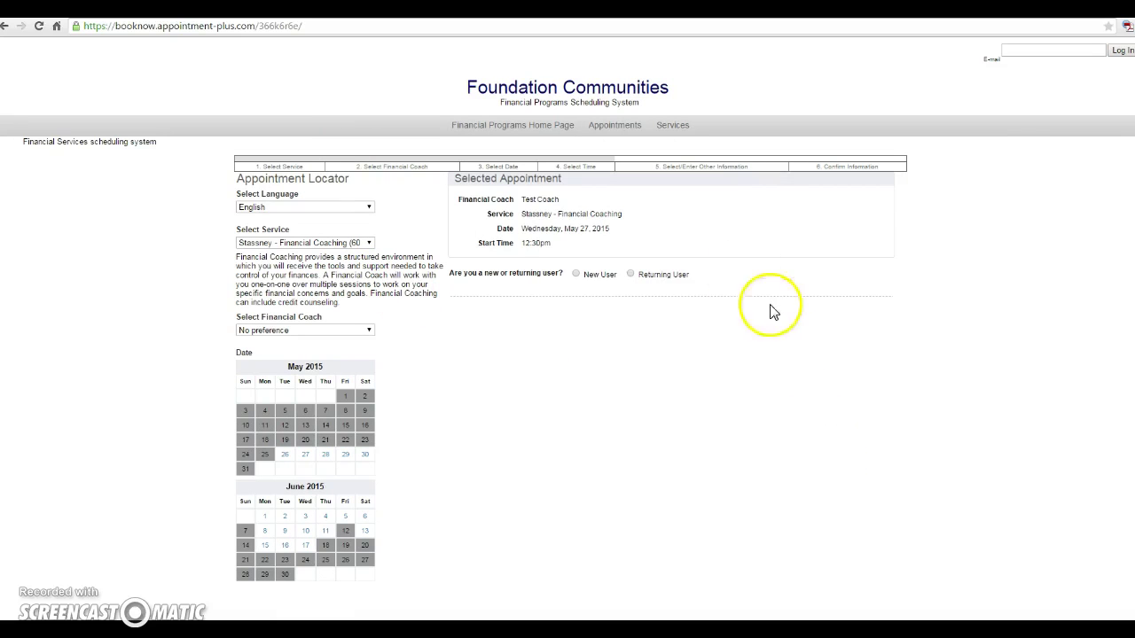
Step: Choose to register as a new user rather than a returning user
click(576, 274)
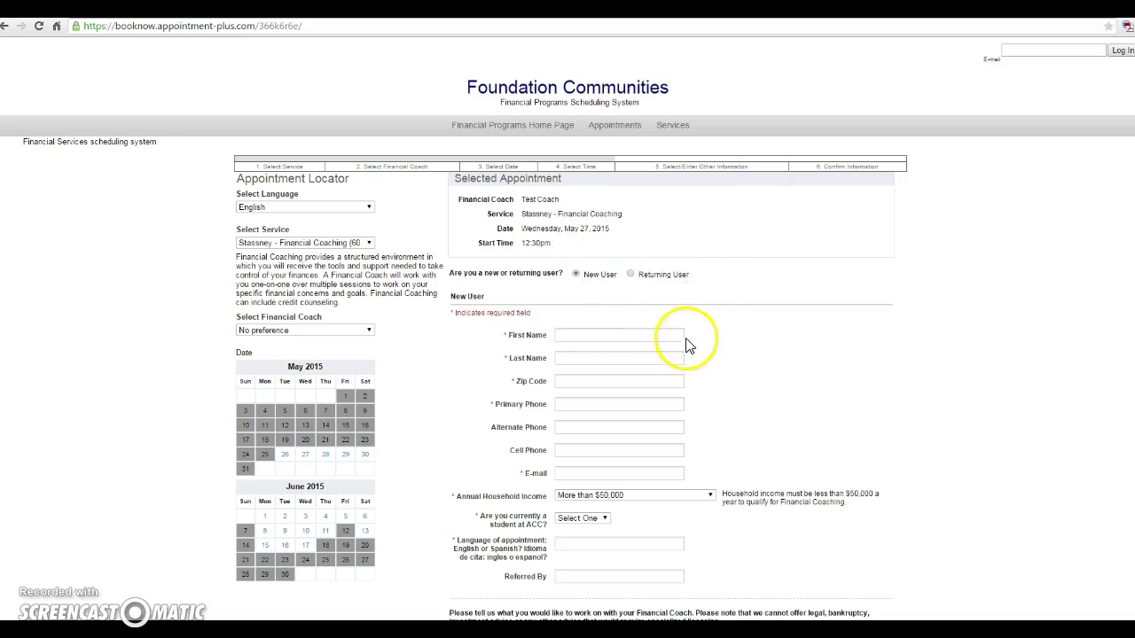
click(630, 275)
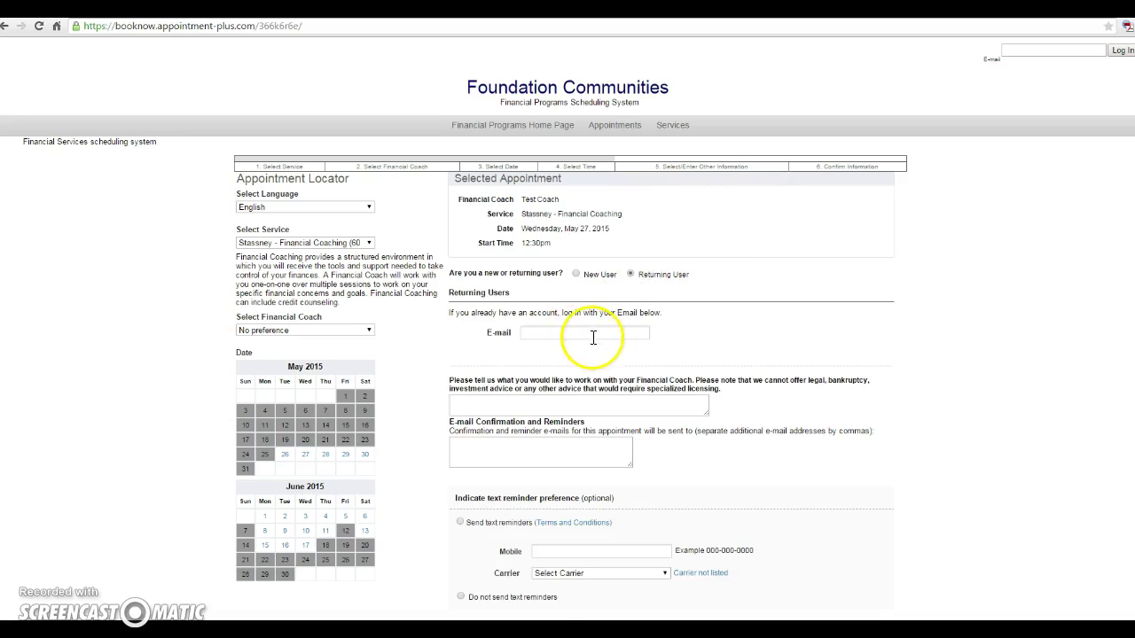
click(576, 274)
click(577, 335)
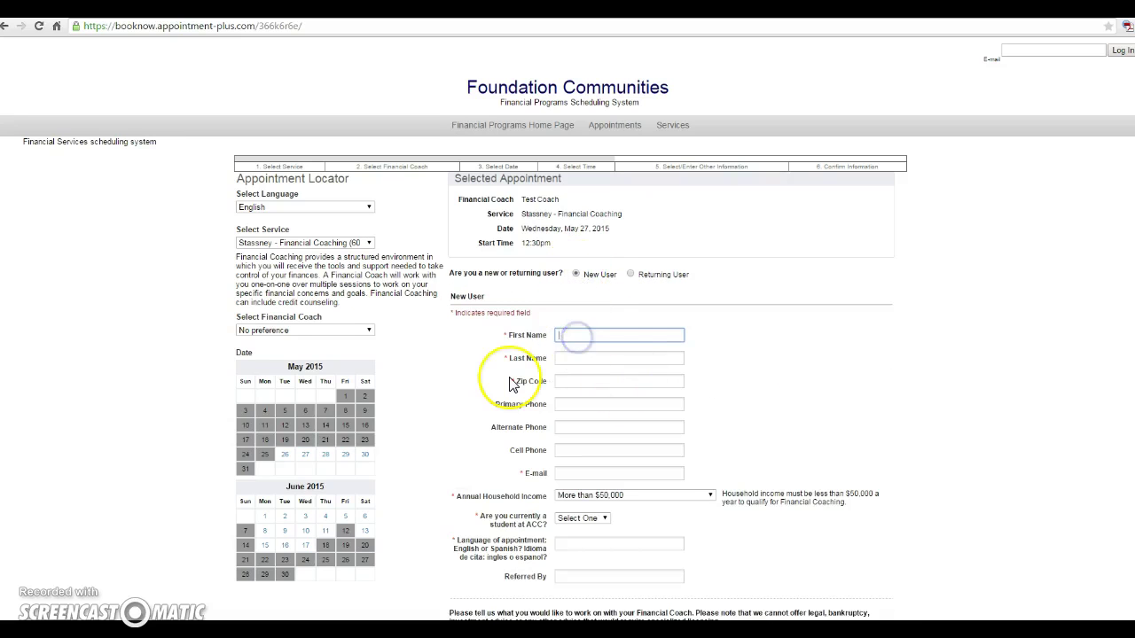
text(Sally)
key(Tab)
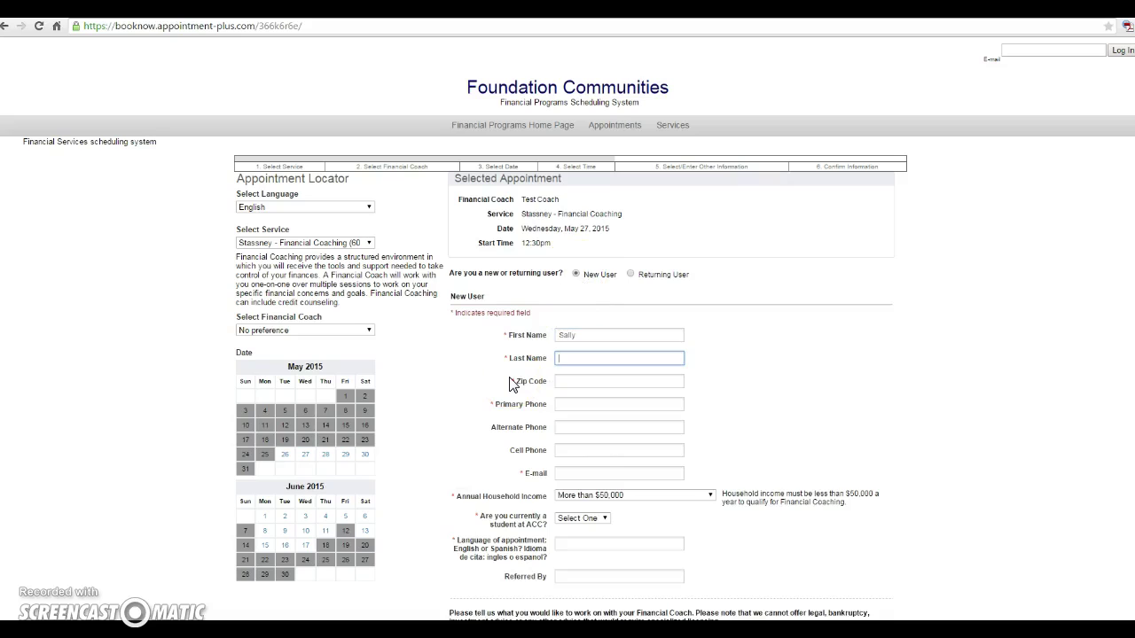
text(Resident)
key(Tab)
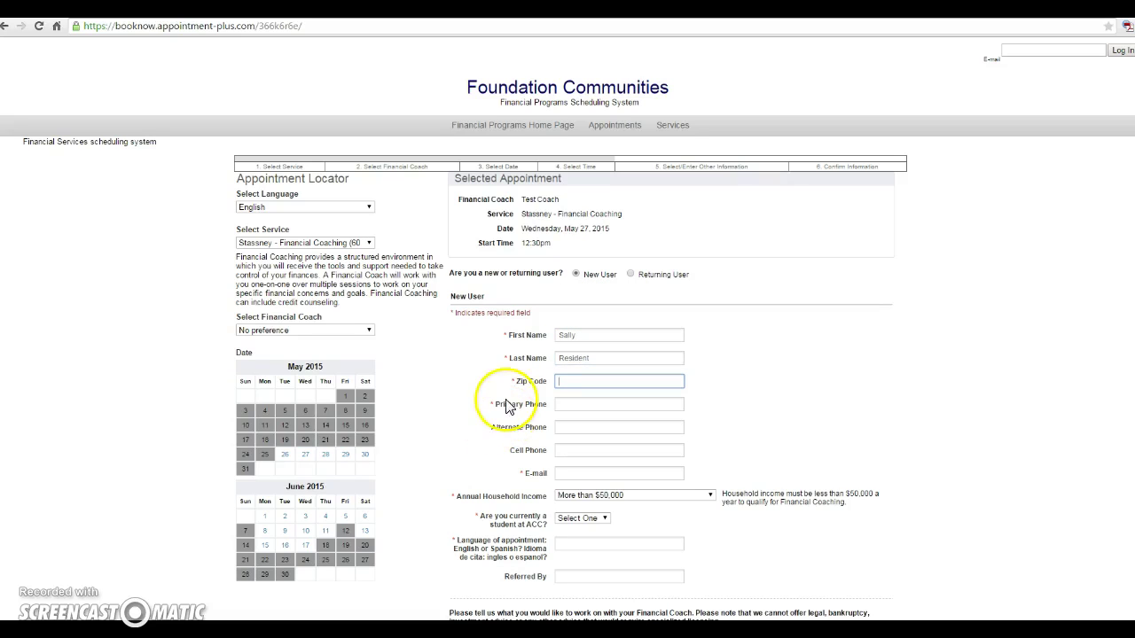
text(7874)
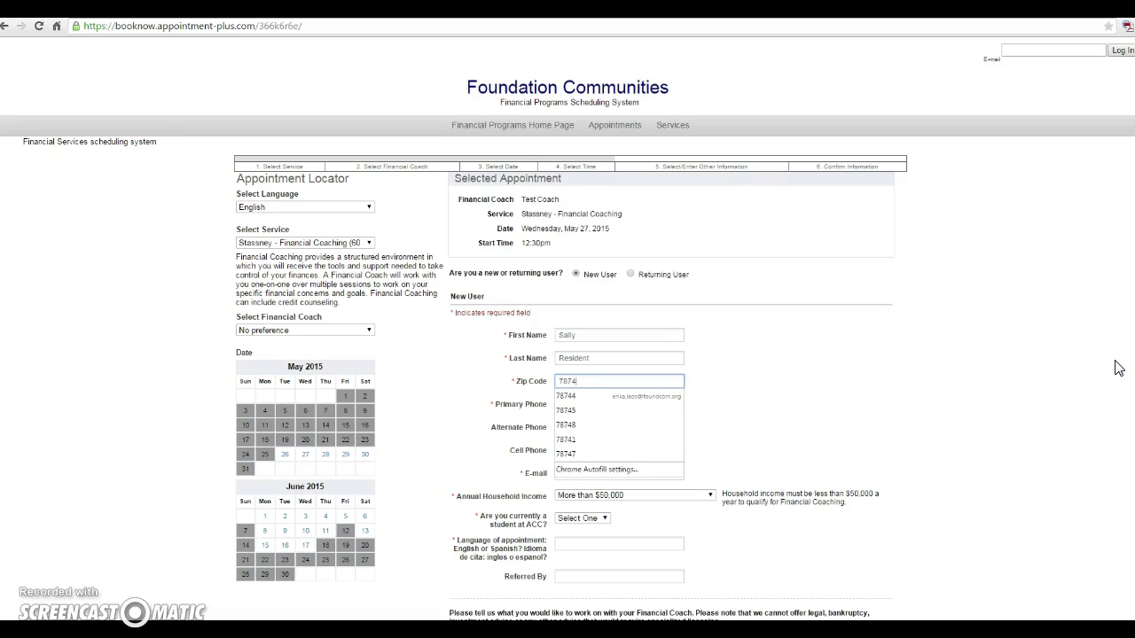
text(5)
key(Tab)
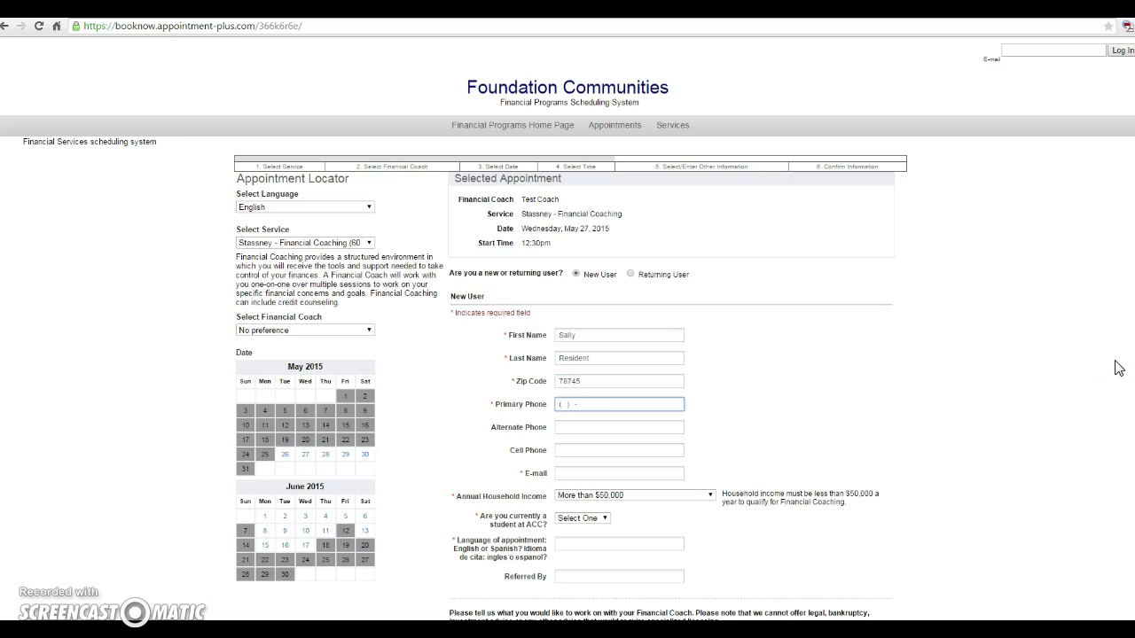
key(Tab)
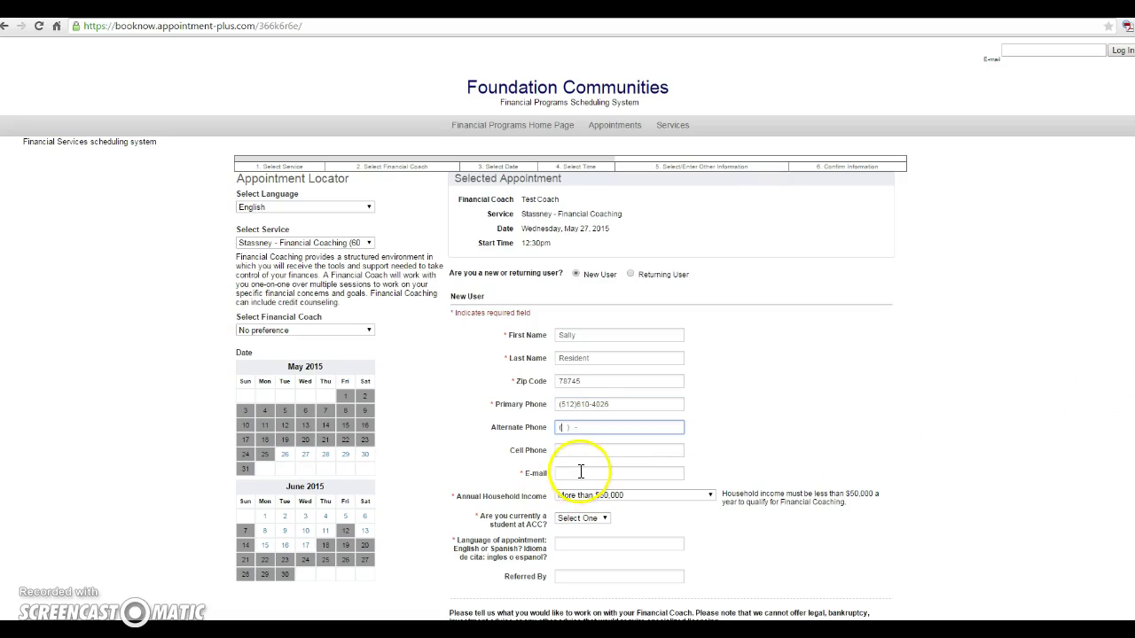
click(577, 475)
click(902, 413)
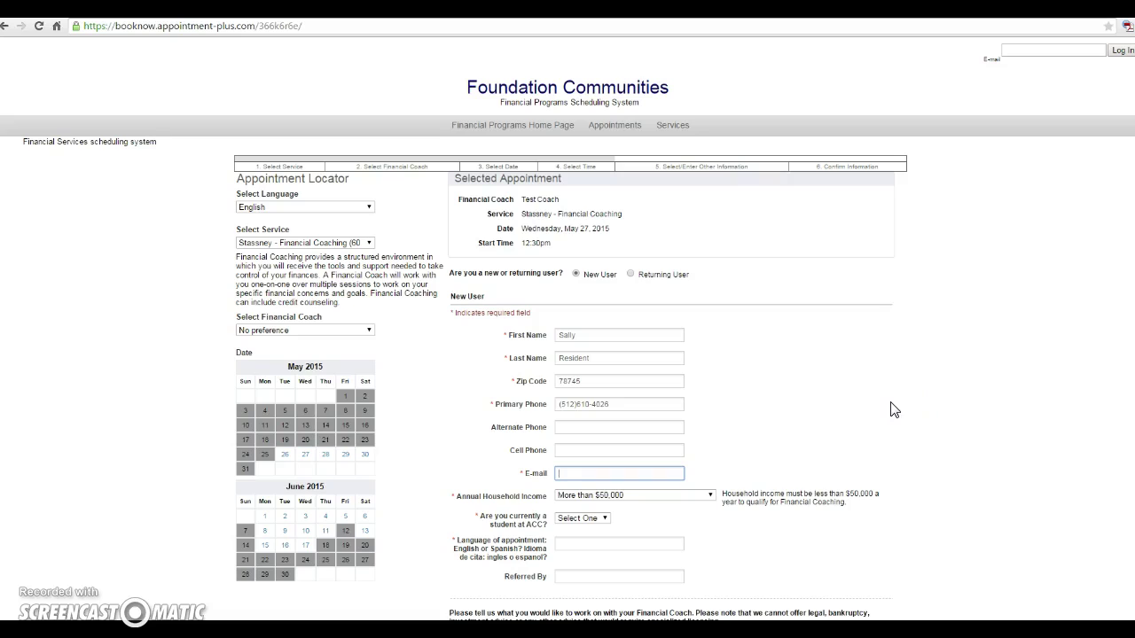
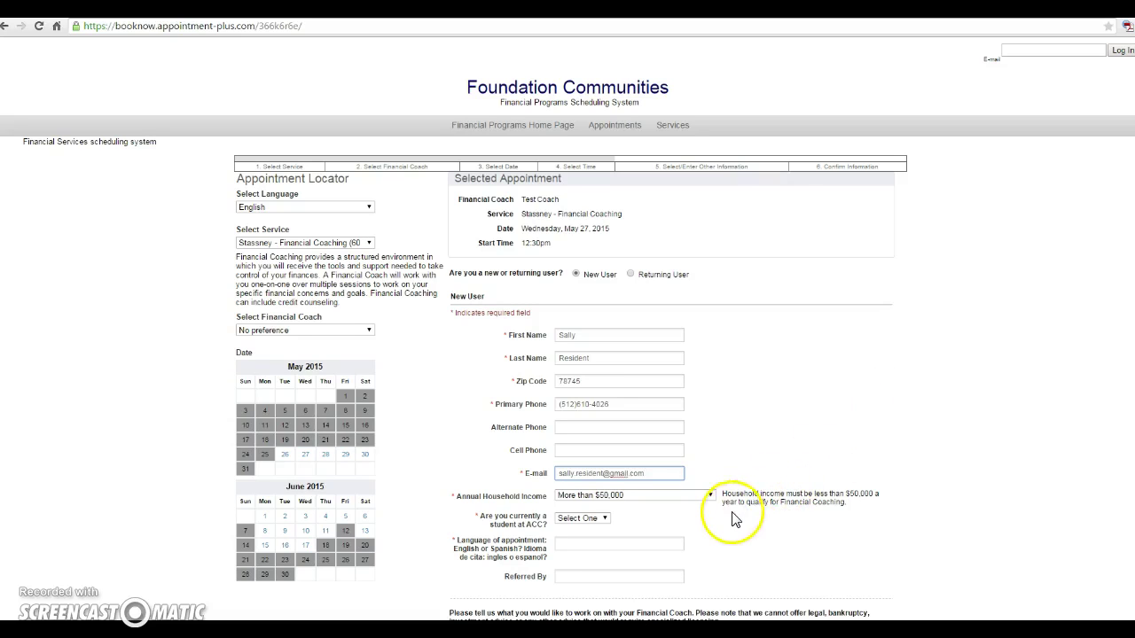
click(711, 497)
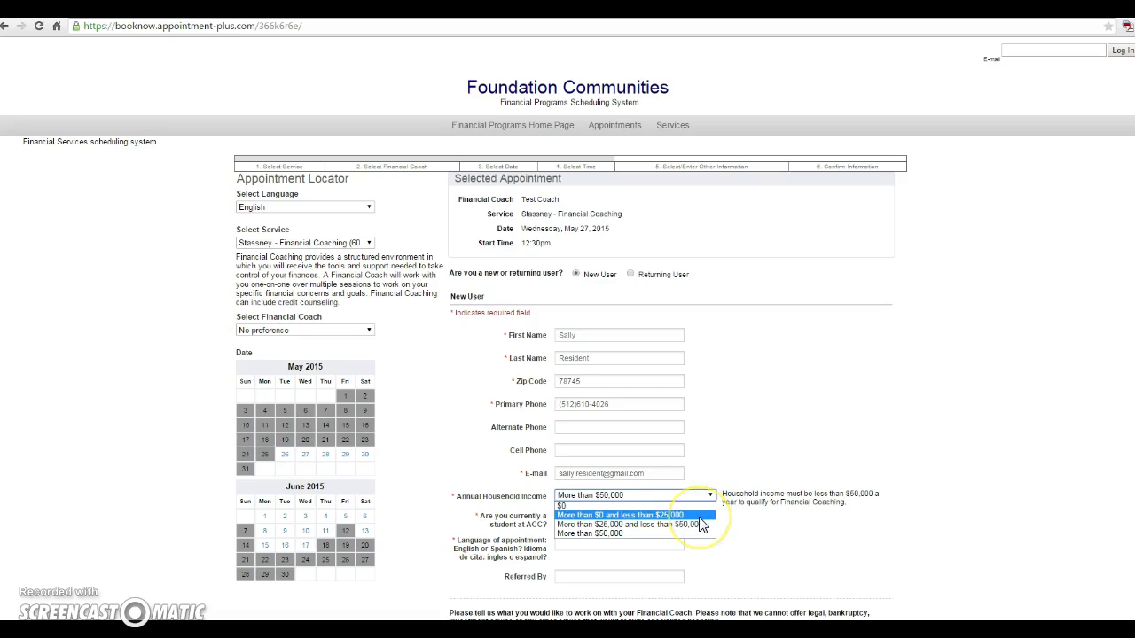
click(699, 518)
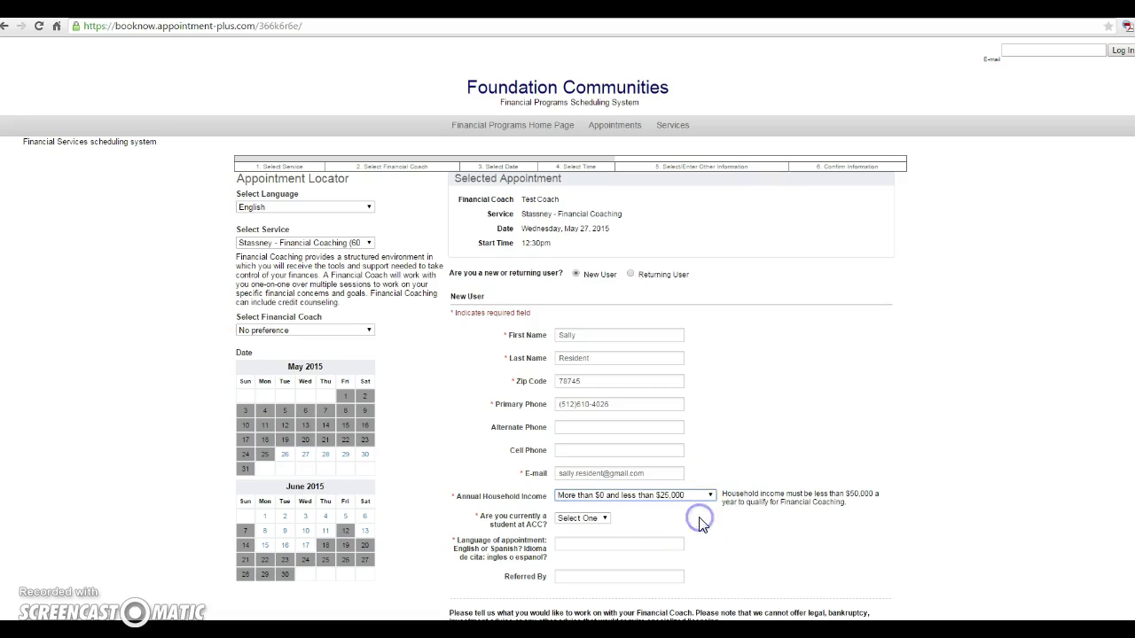
Step: Answer Don't know to the ACC student question and enter English as the language
click(603, 518)
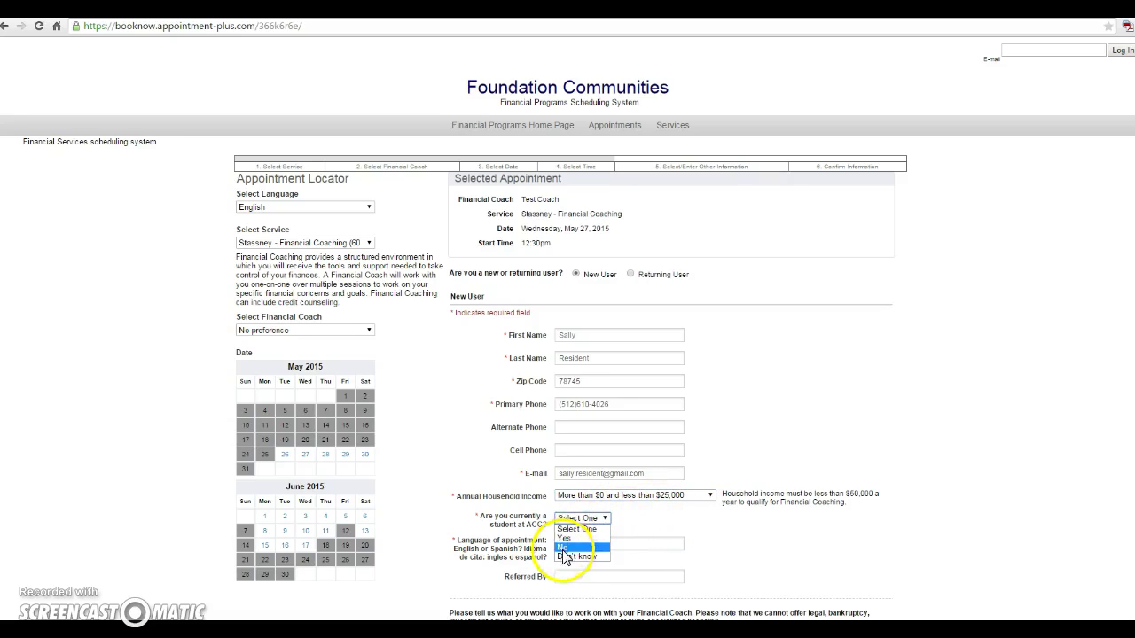
click(594, 534)
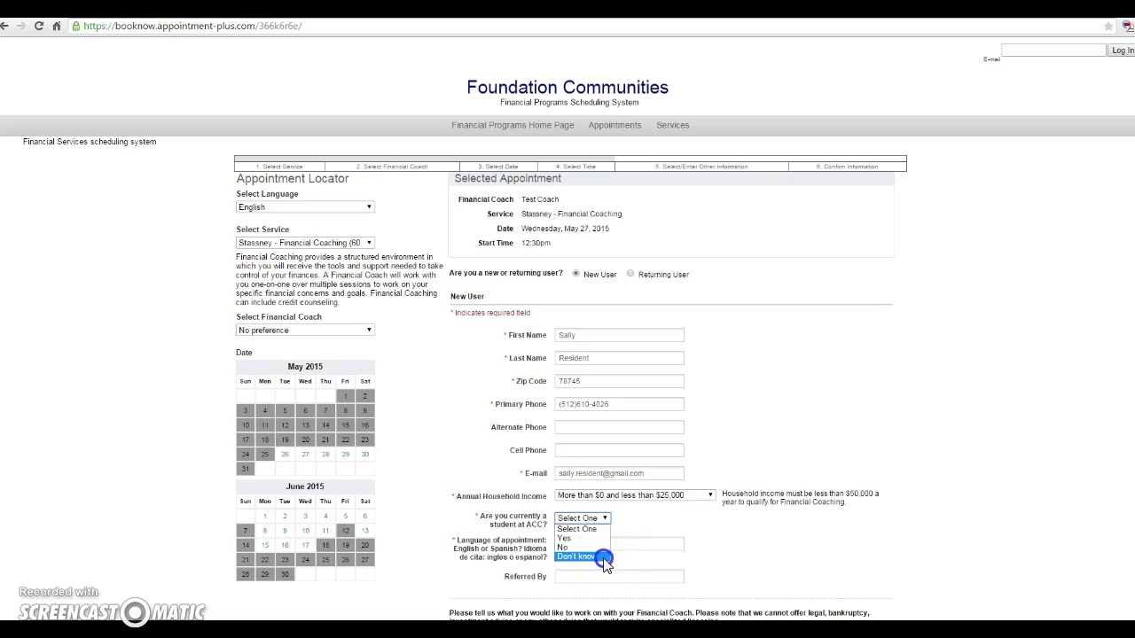
click(603, 559)
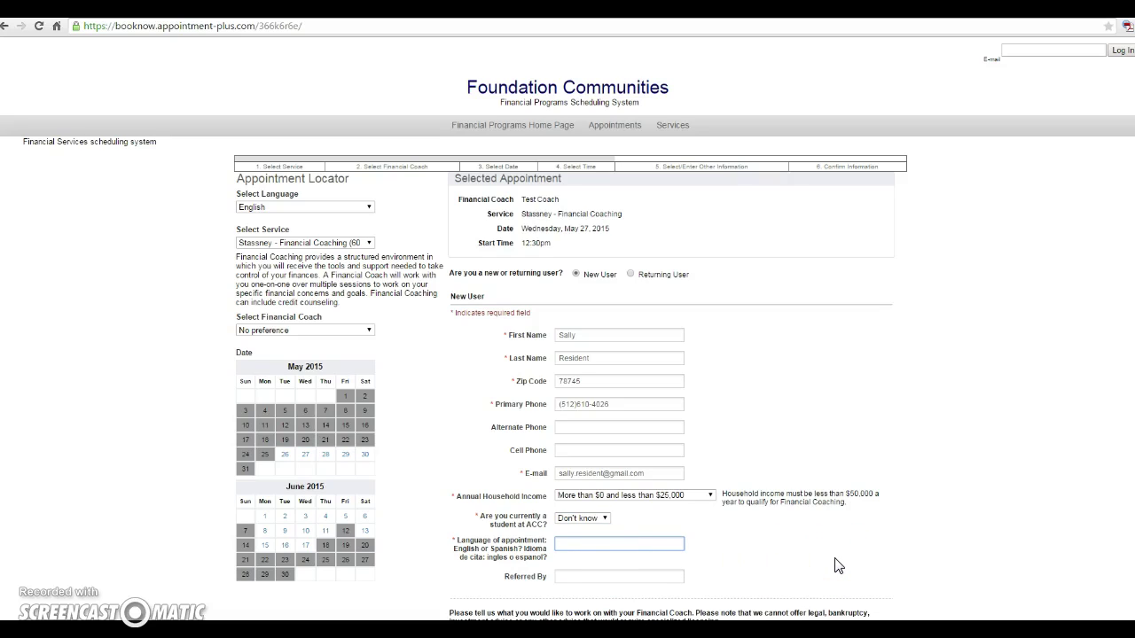
text(English)
key(Tab)
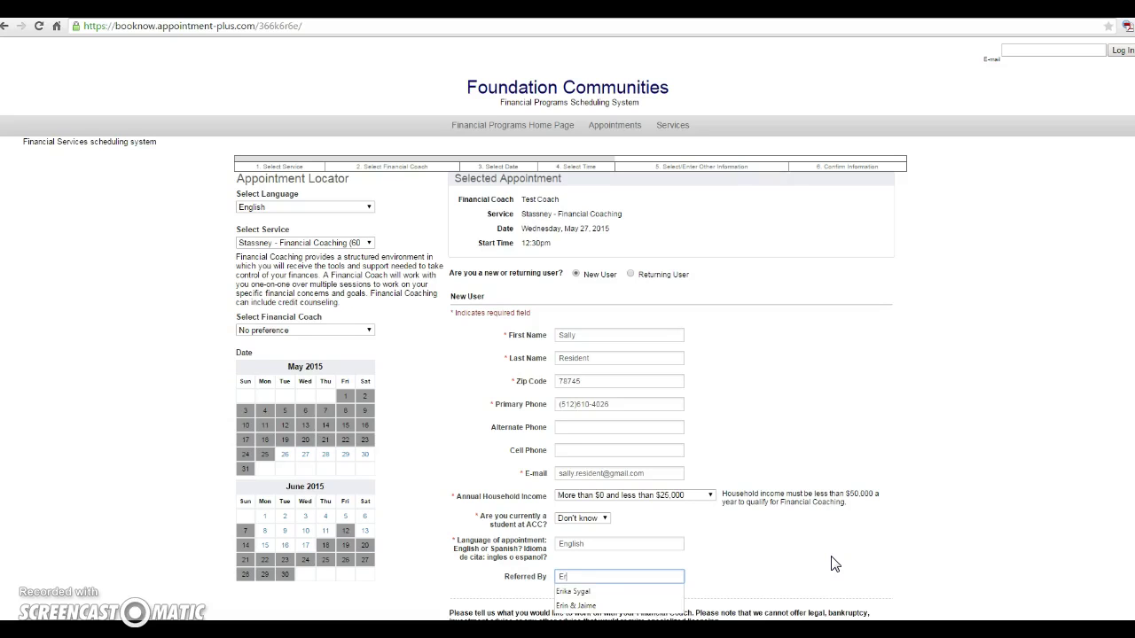
scroll(835, 560, down, 1)
click(842, 543)
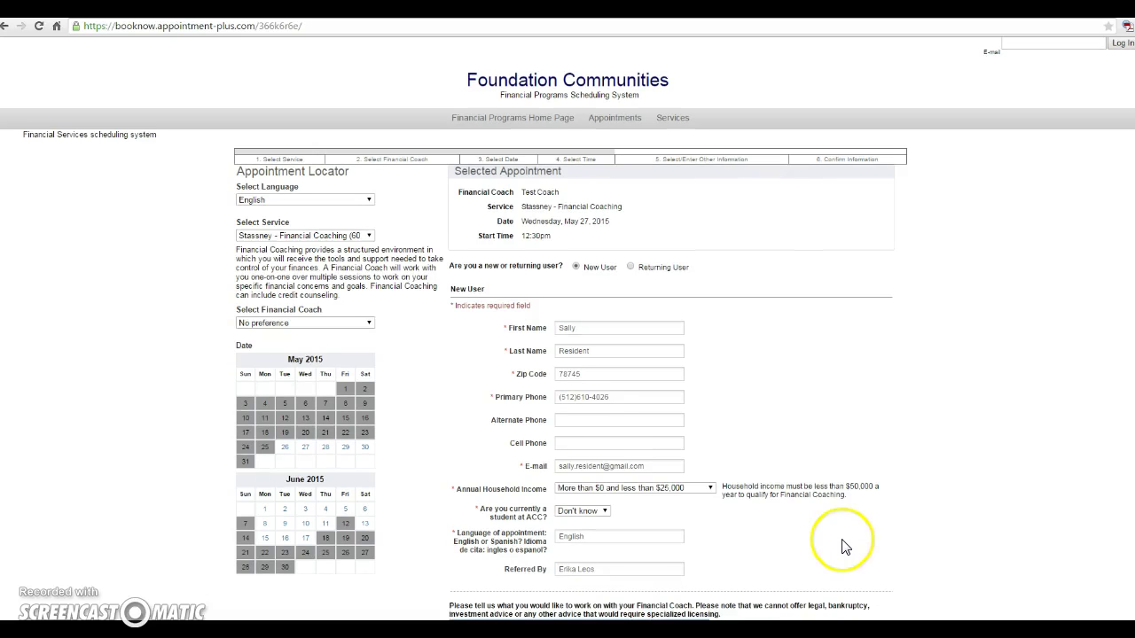
scroll(845, 545, down, 1)
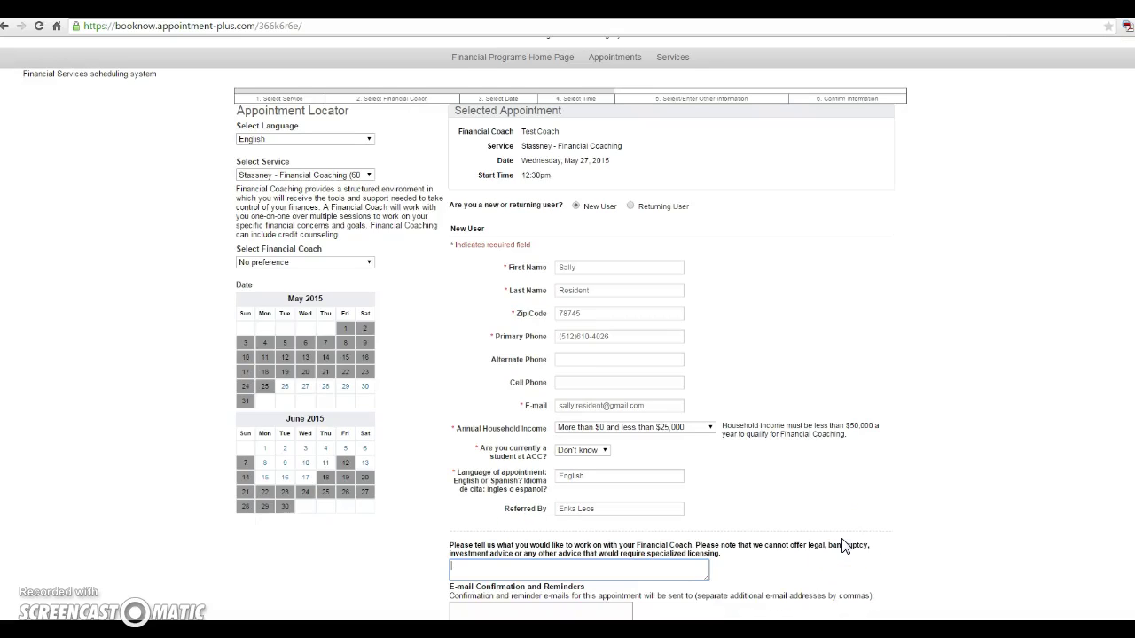
scroll(843, 545, down, 3)
Step: Note for the coach that the client was laid off and needs help paying rent
click(843, 541)
text(Sally wa)
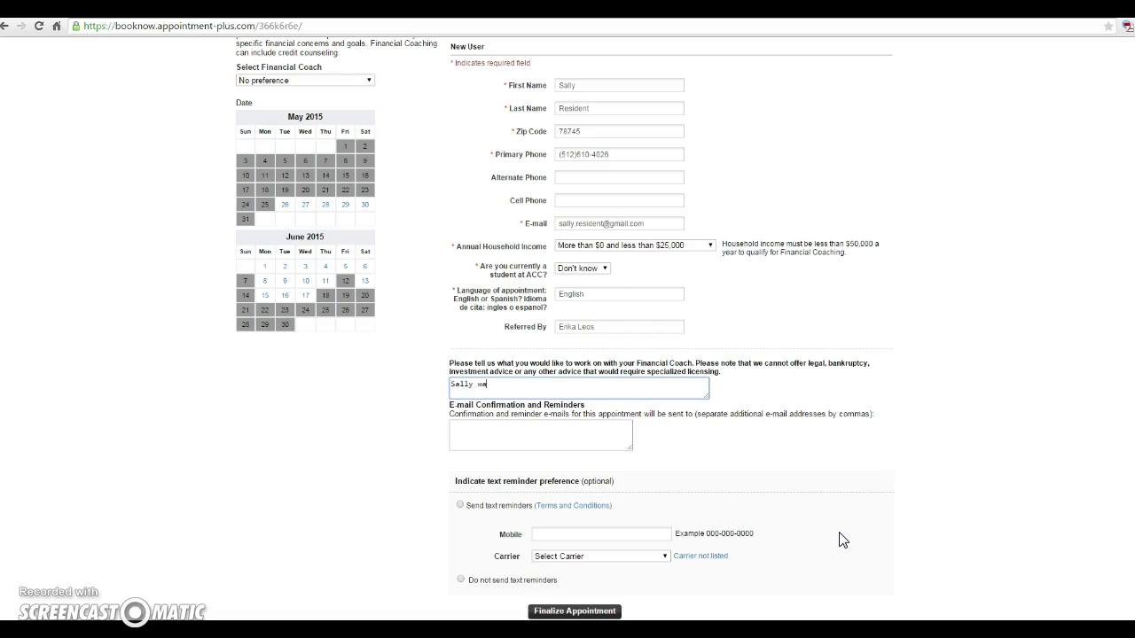
text(s lei)
text(f and needs as)
text(sistance pay)
text(ing her rent.)
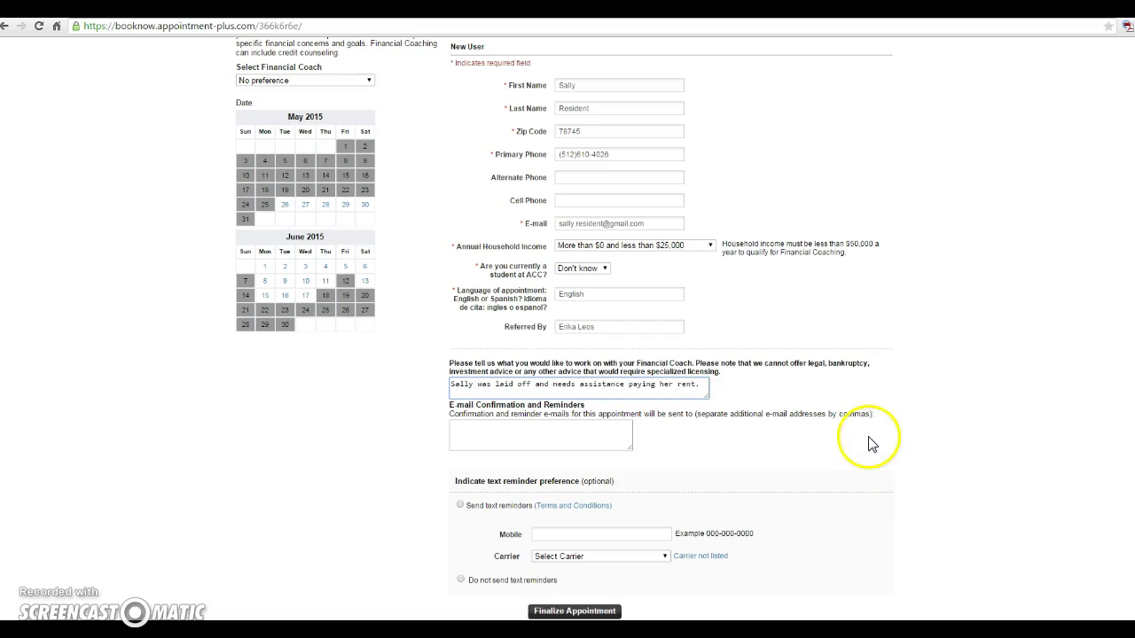
click(495, 439)
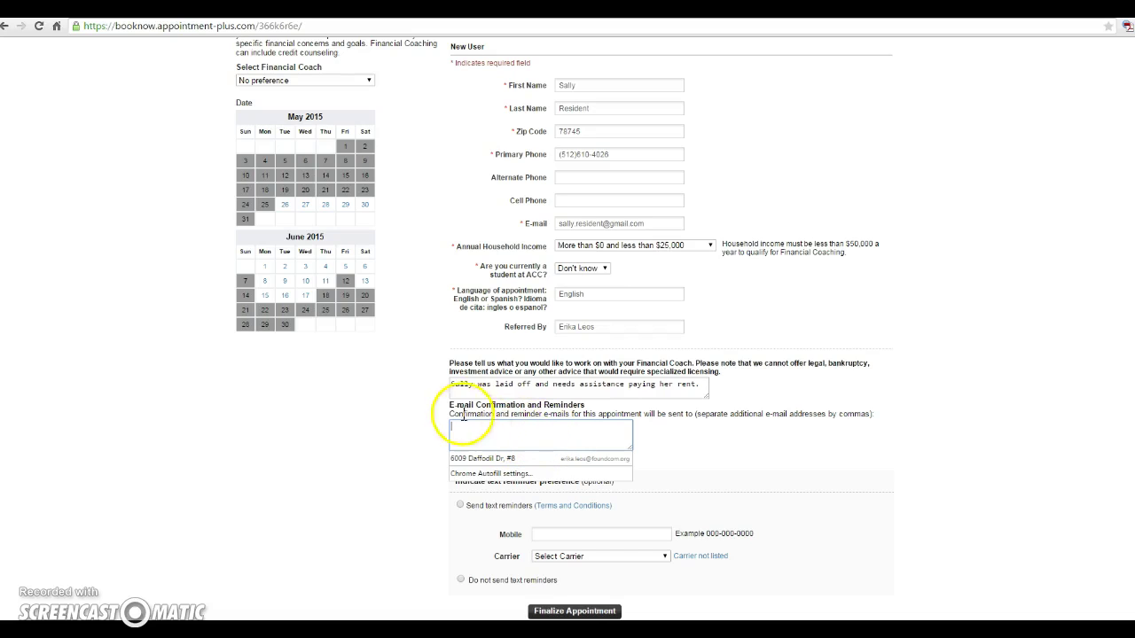
click(463, 425)
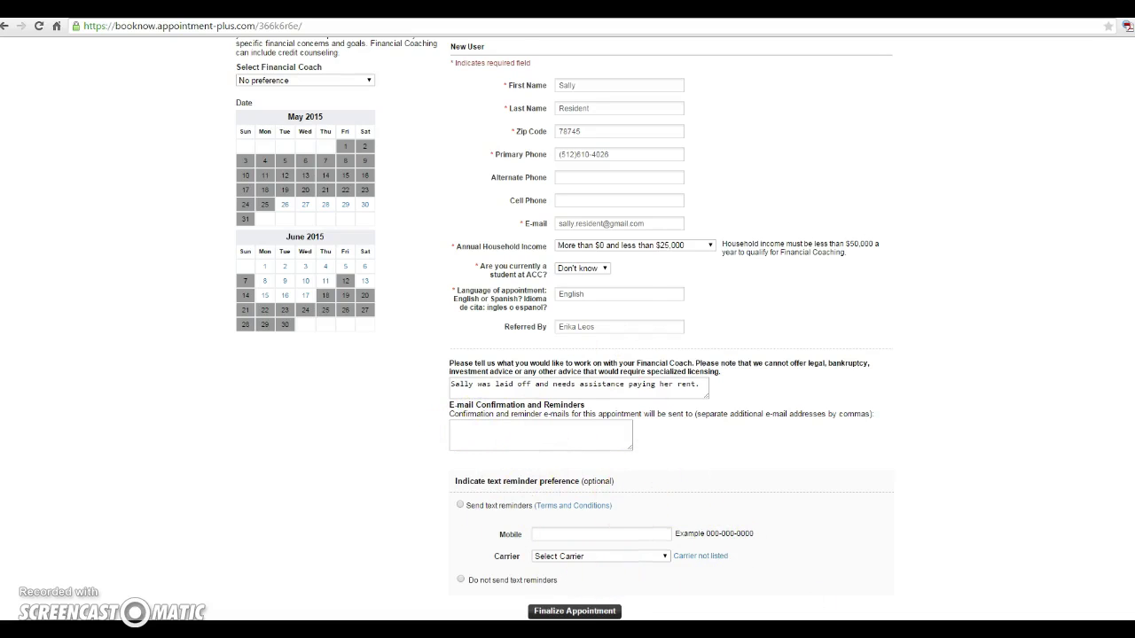
scroll(771, 568, down, 1)
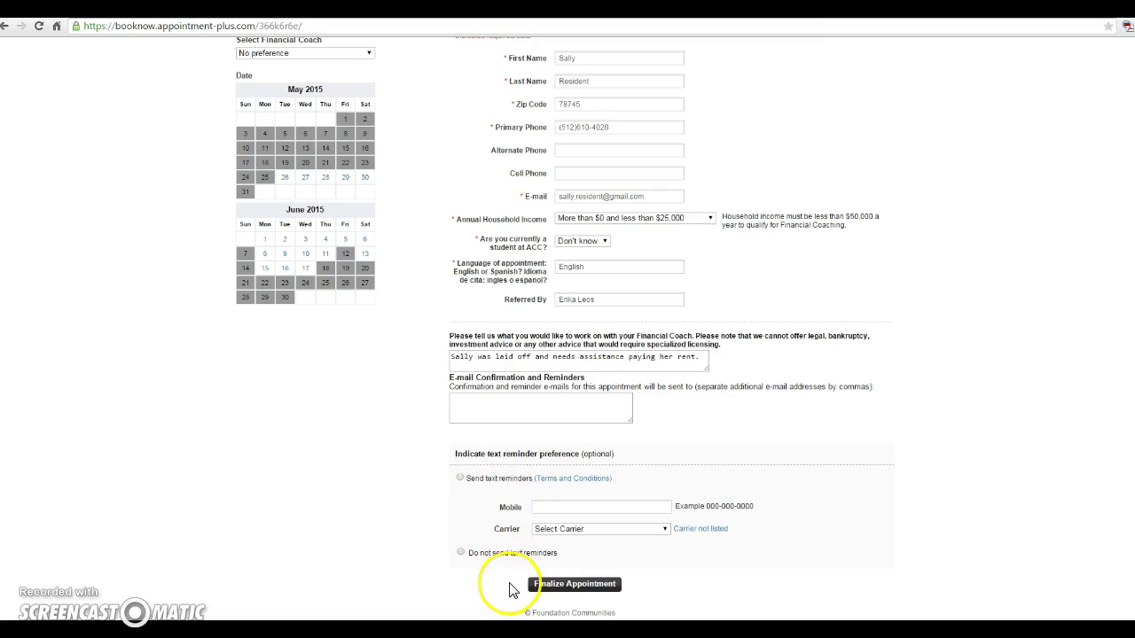
Step: Finalize the May 27, 12:30pm booking, then review and close its printable confirmation
click(593, 589)
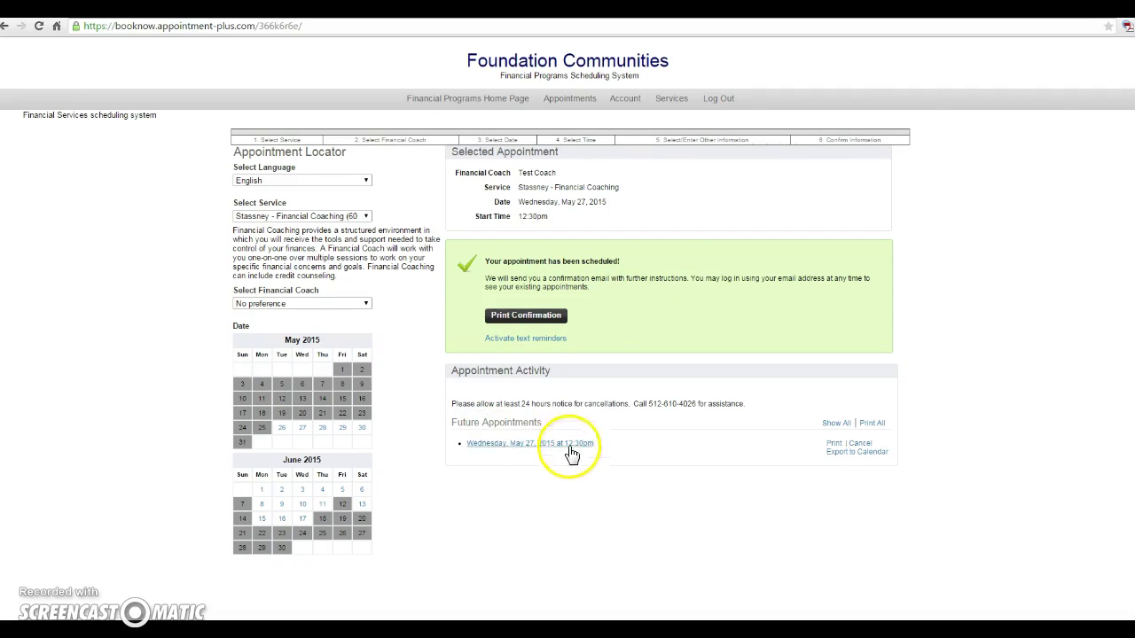
click(526, 316)
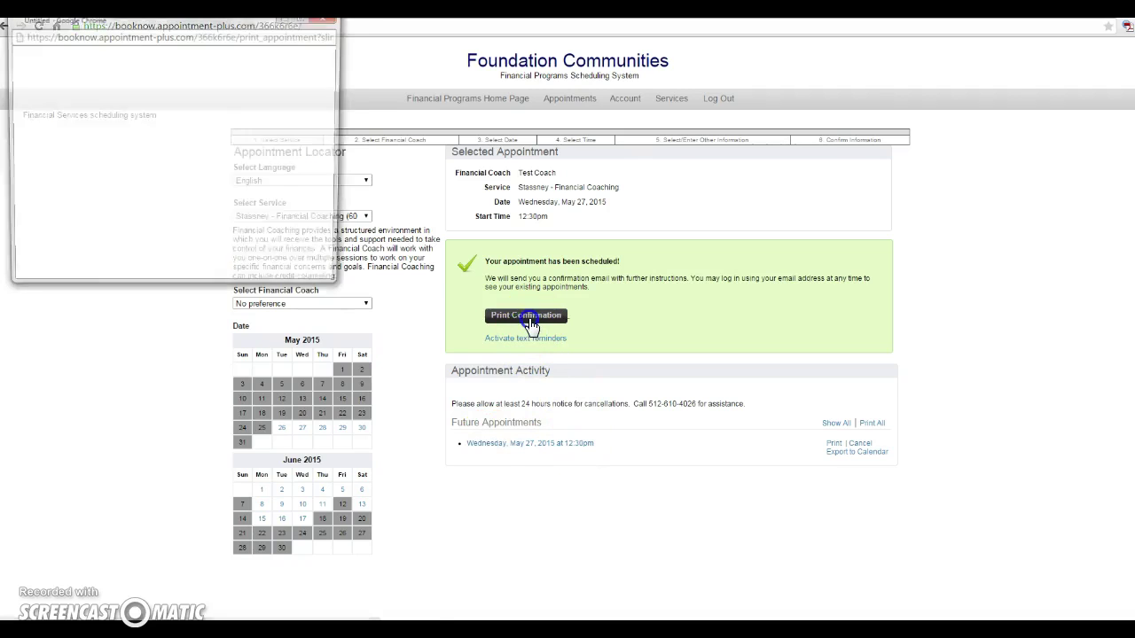
scroll(164, 233, down, 1)
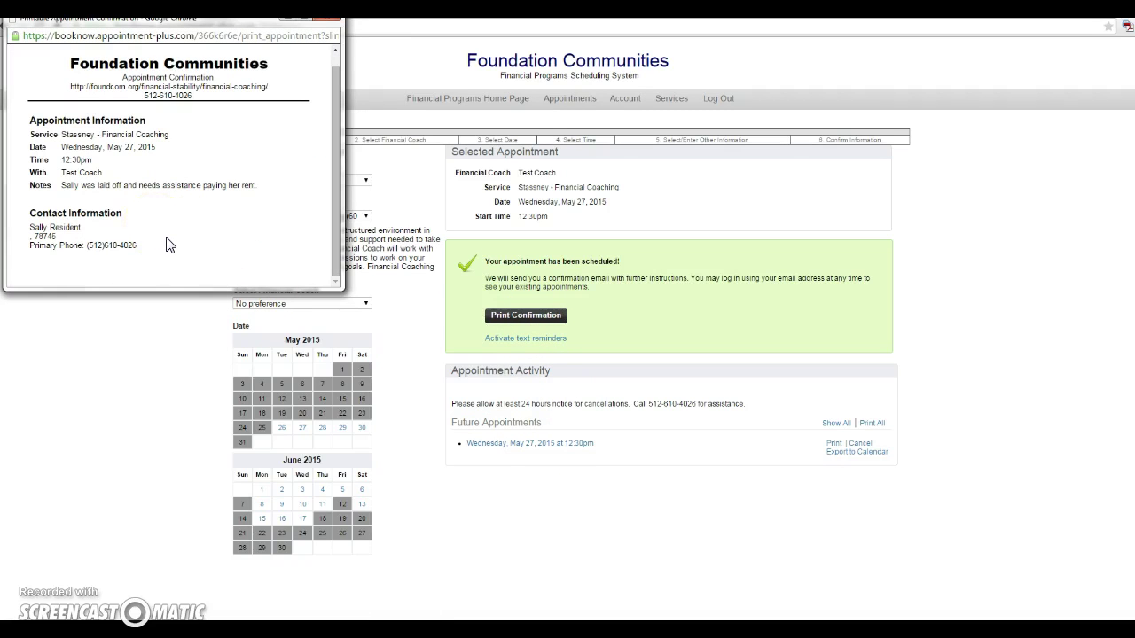
scroll(169, 245, up, 1)
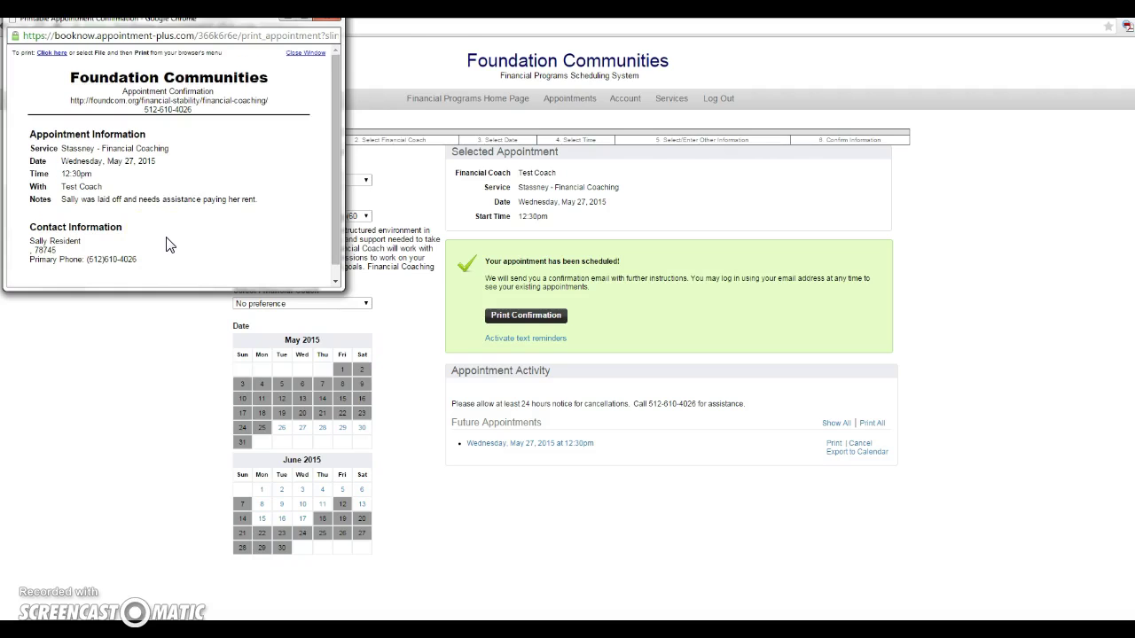
click(327, 28)
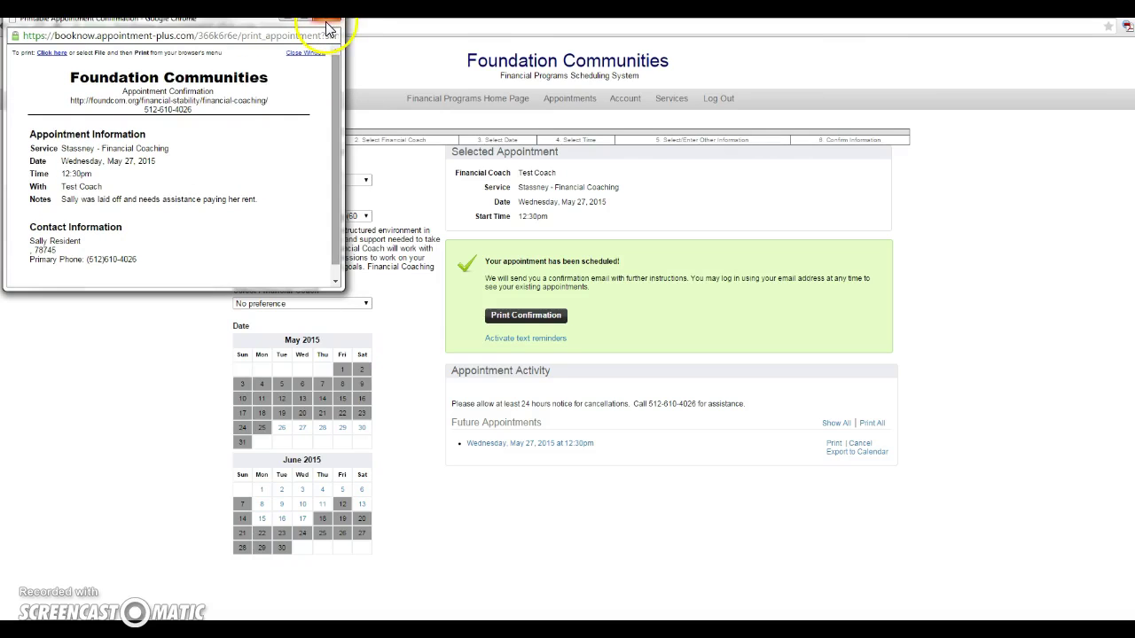
click(327, 28)
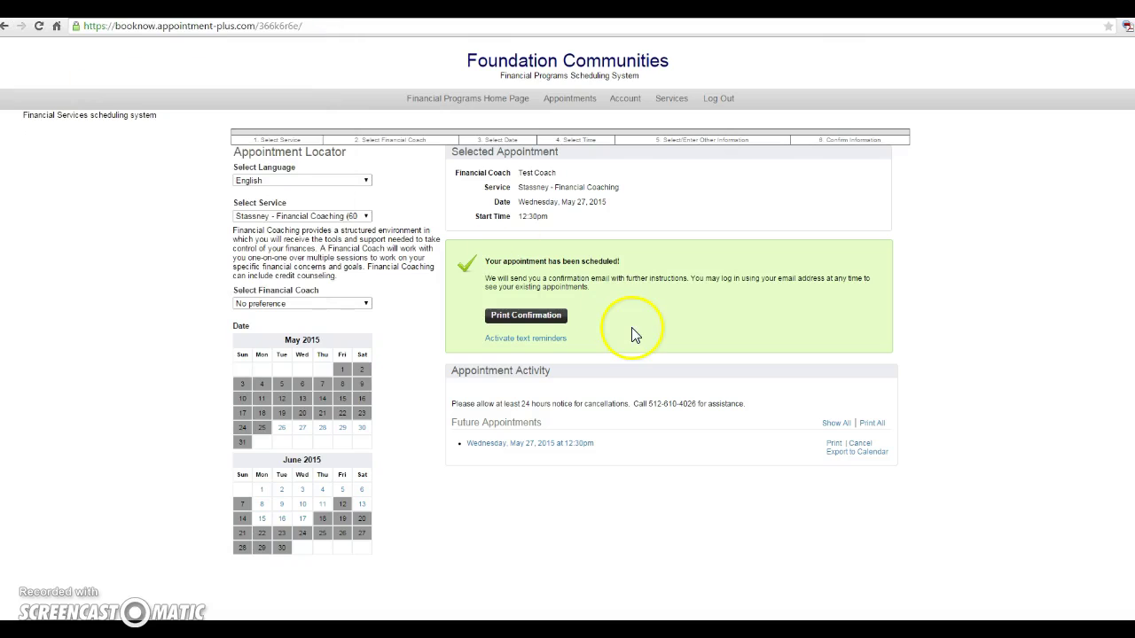